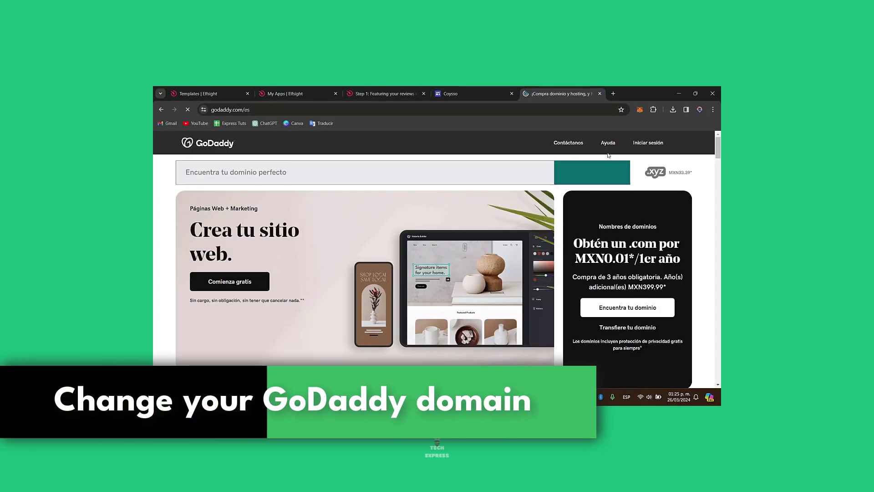
Sign in to GoDaddy to reach the welcome page listing Tech Express and techexpress.ltd
left_click(649, 144)
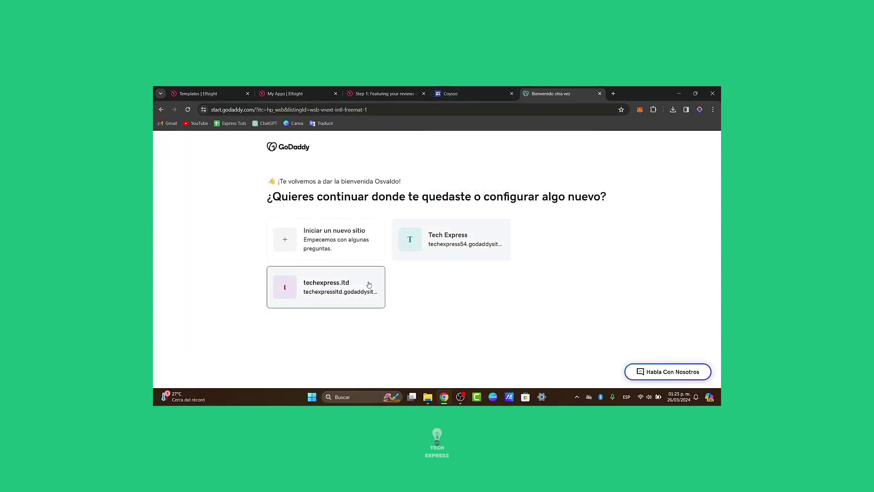
Open the techexpress.ltd site, glance at the Portfolio Coysso site, then return to GoDaddy's control panel
left_click(366, 287)
left_click(451, 93)
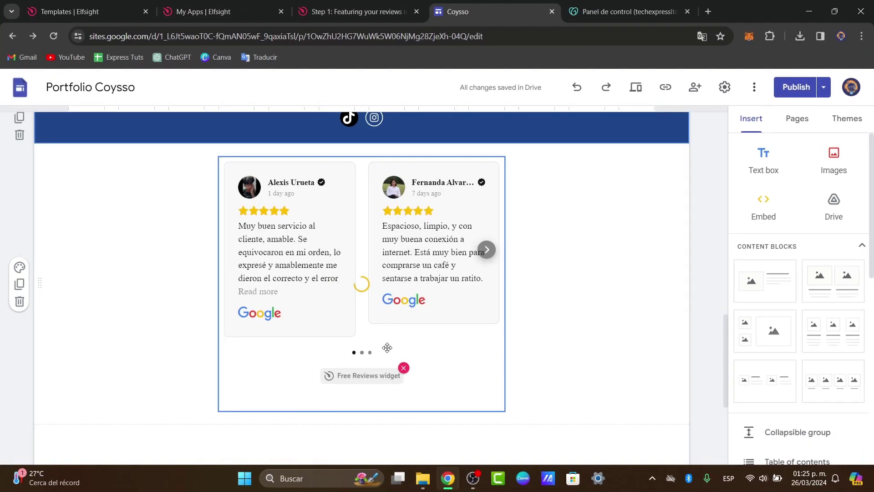
left_click(608, 3)
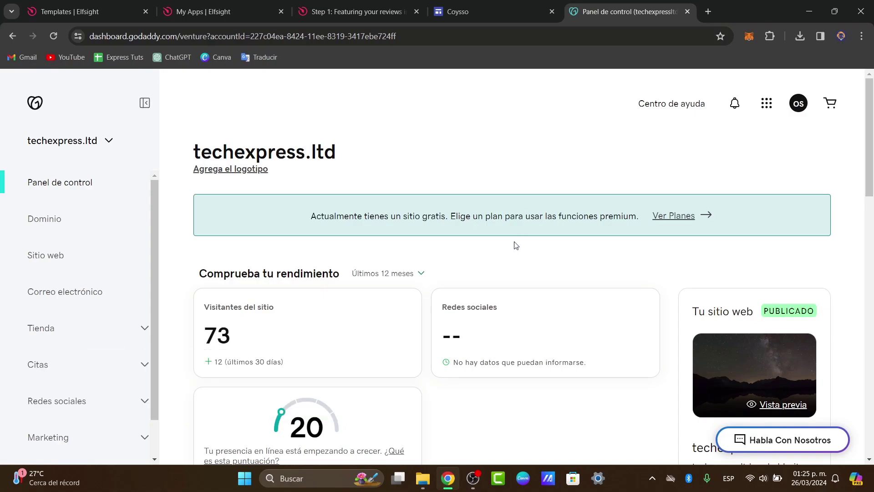
Open the workspace's Domain page and translate it to English, showing no domains
left_click(55, 222)
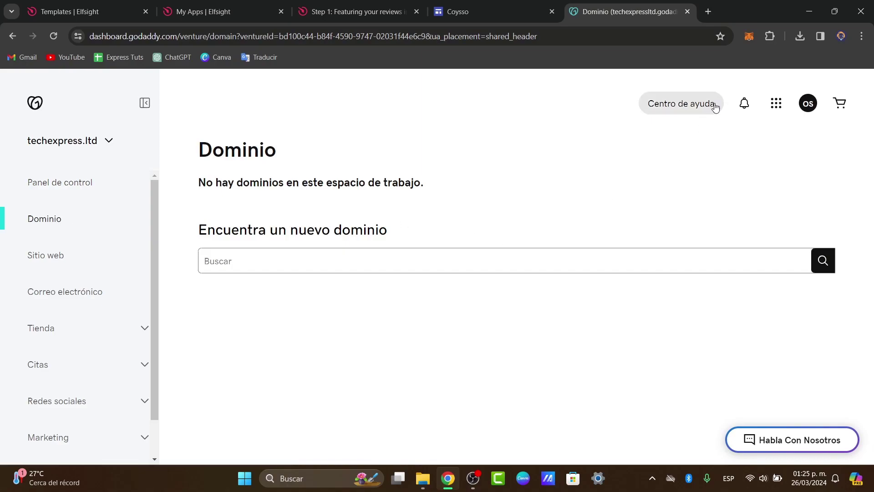
left_click(768, 37)
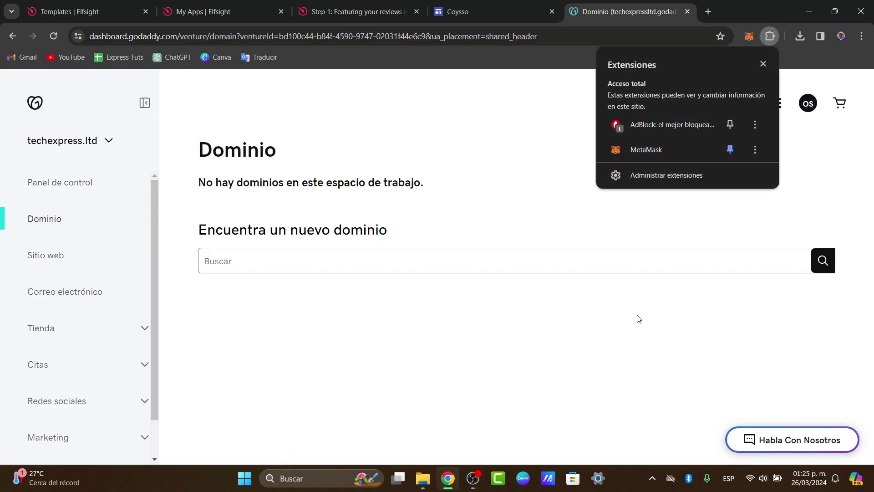
left_click(477, 181)
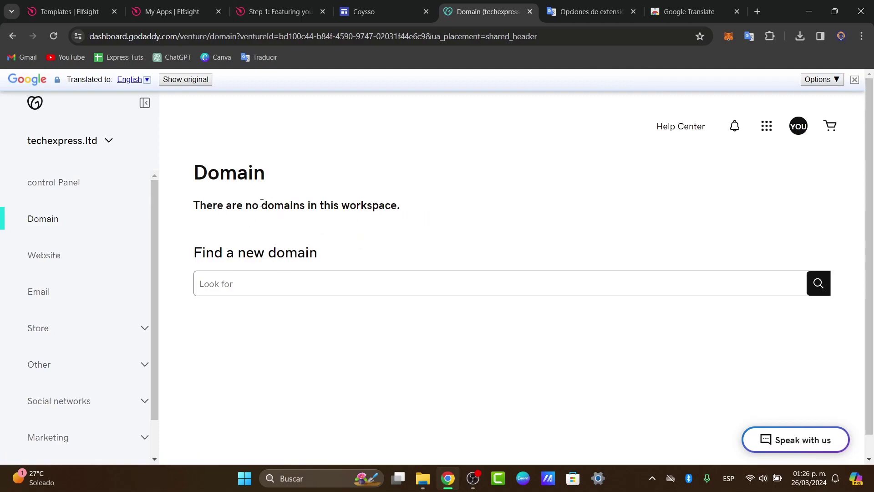
mouse_move(315, 200)
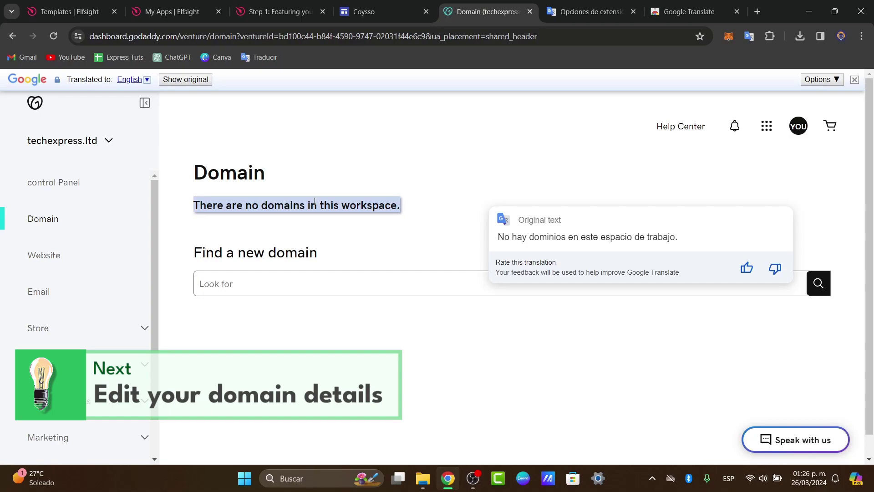
Switch to the techexpress.ltd domain workspace and open its Domain page, translated to English
left_click(104, 142)
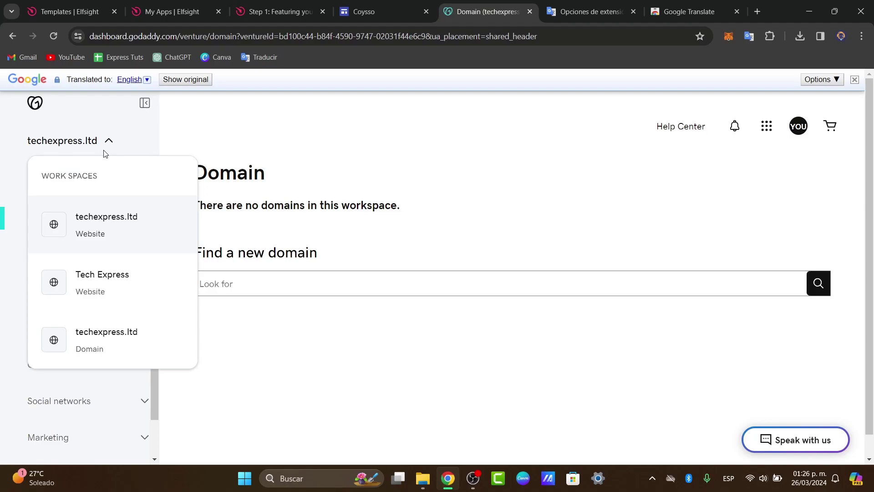
left_click(113, 303)
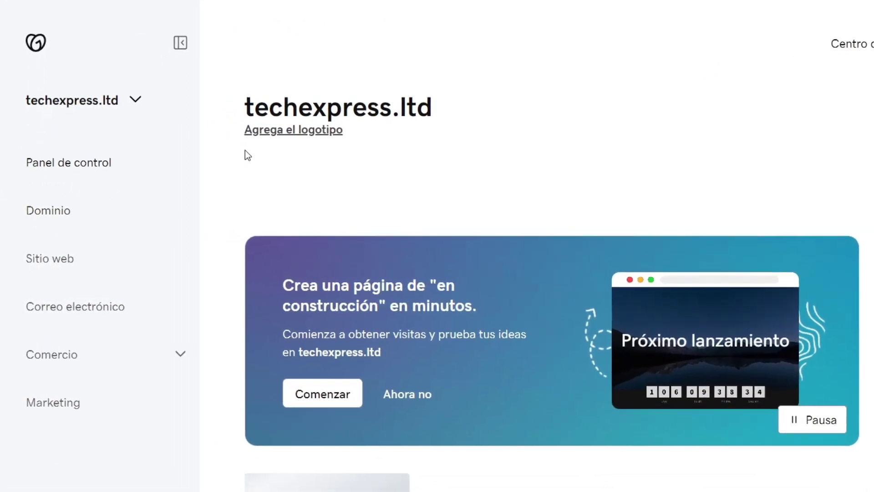
left_click(54, 208)
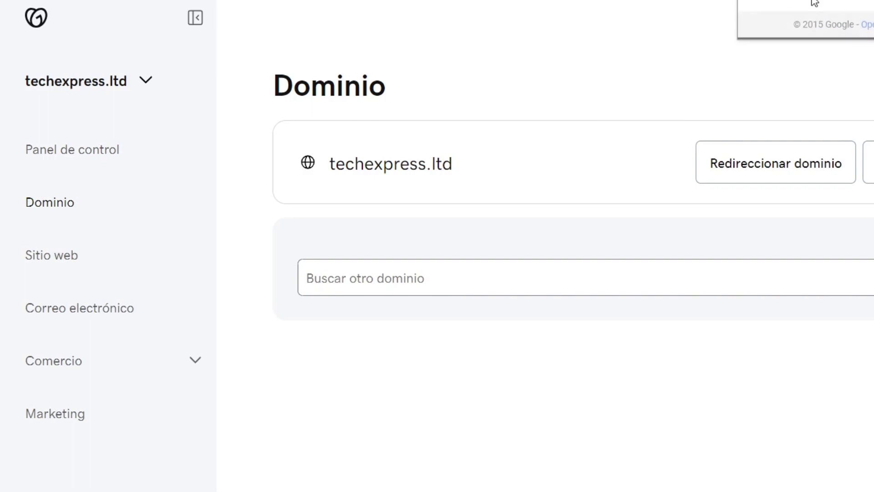
left_click(817, 3)
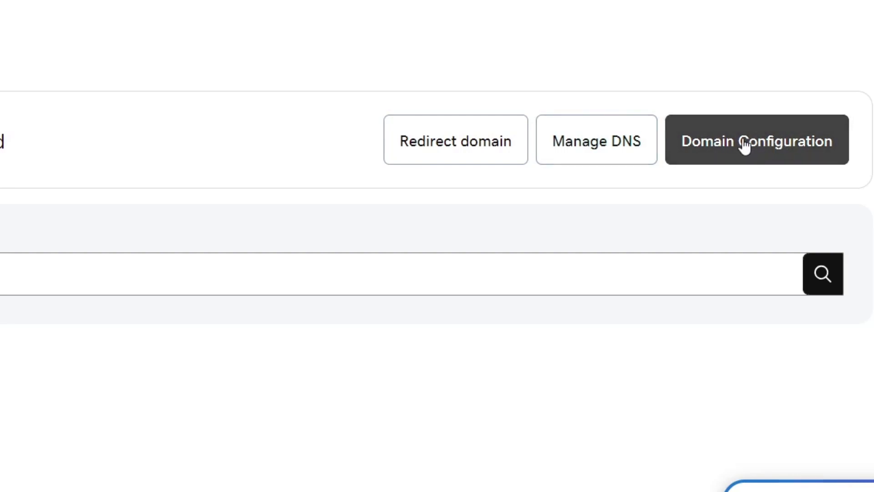
Open techexpress.ltd's Domain Configuration, bring up the delete-domain prompt, and cancel it
triple_click(693, 138)
left_click(693, 179)
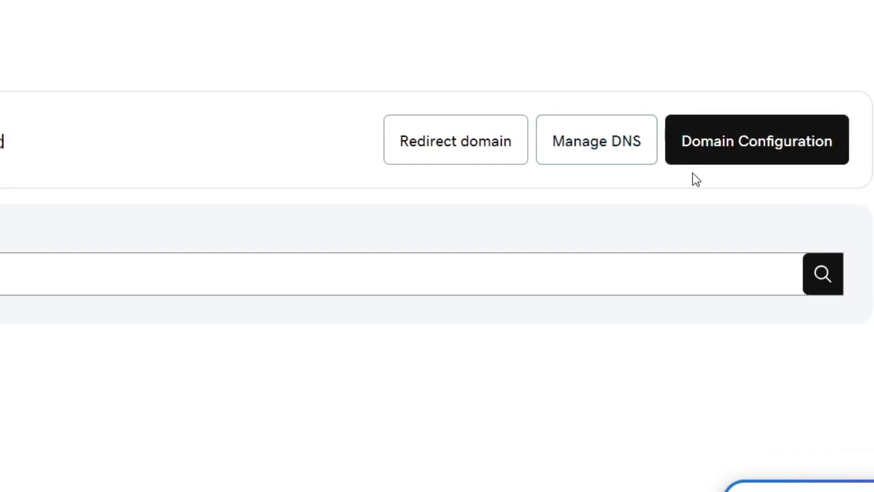
left_click(751, 143)
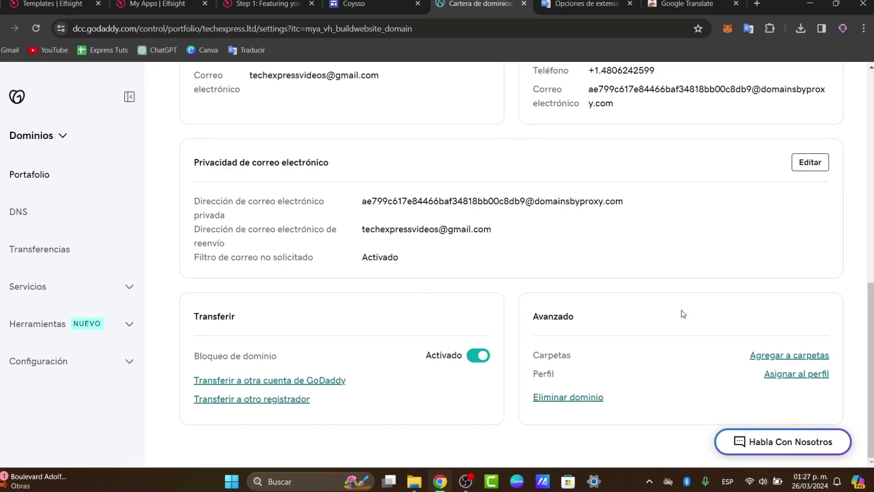
left_click(576, 398)
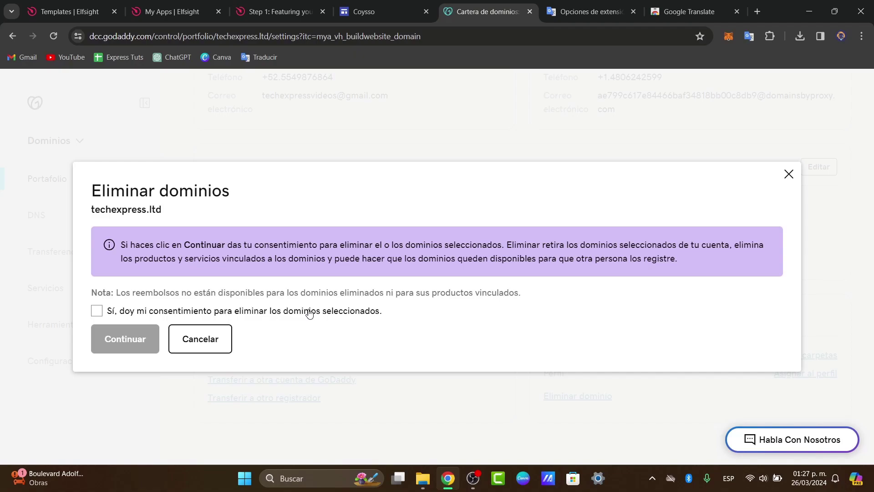
left_click(196, 339)
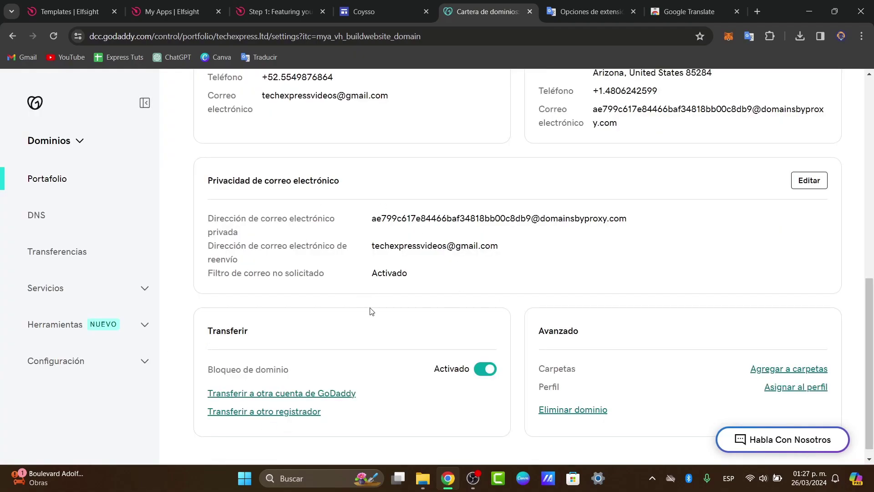
Go to GoDaddy's domains area and search for techexpress domains
left_click(64, 144)
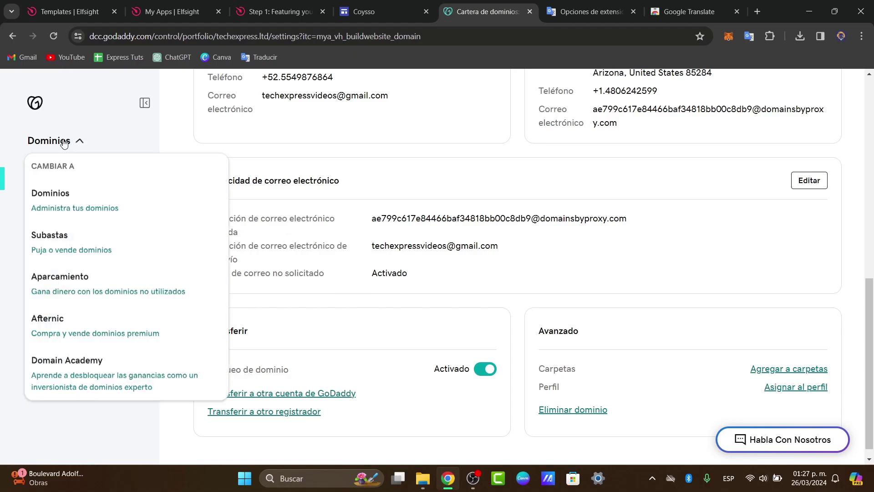
left_click(105, 221)
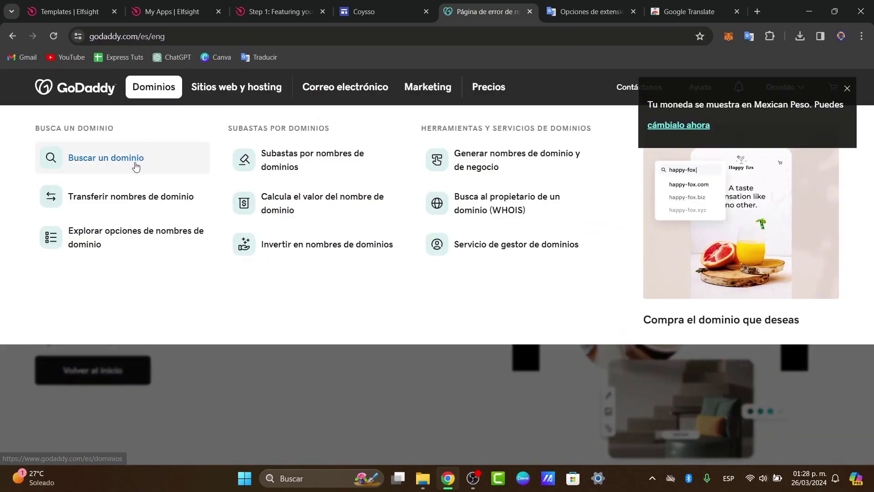
left_click(135, 167)
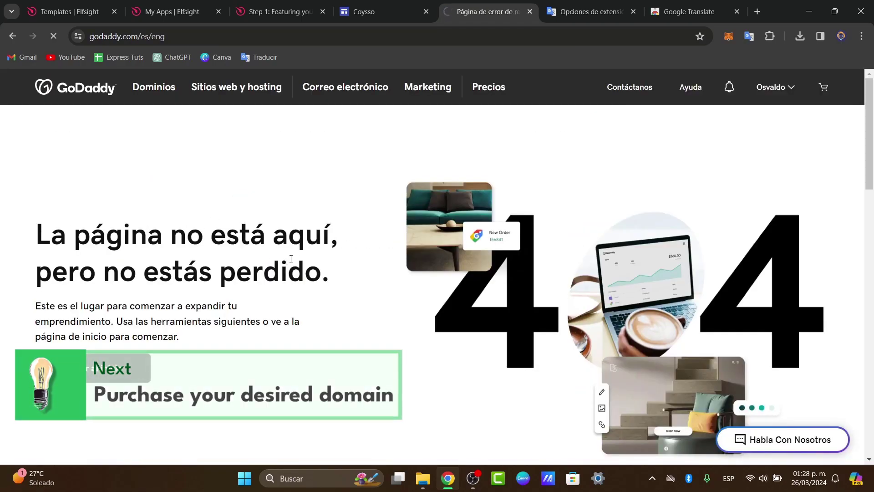
left_click(177, 90)
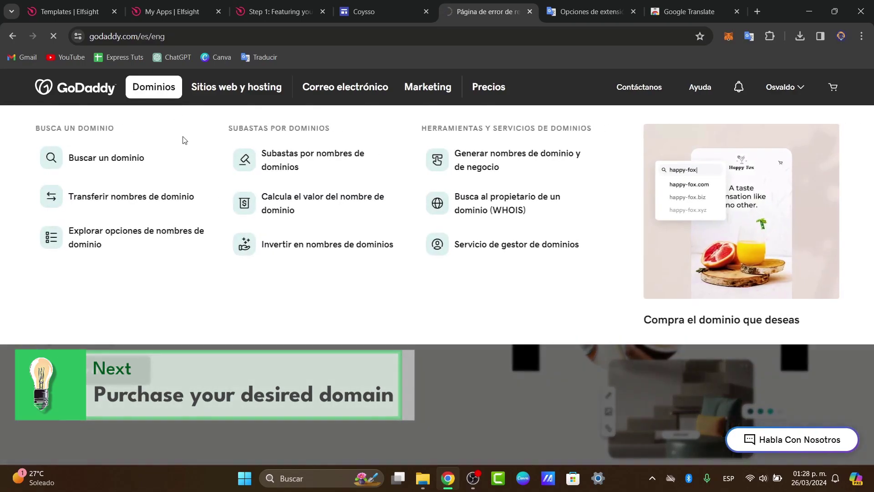
left_click(135, 158)
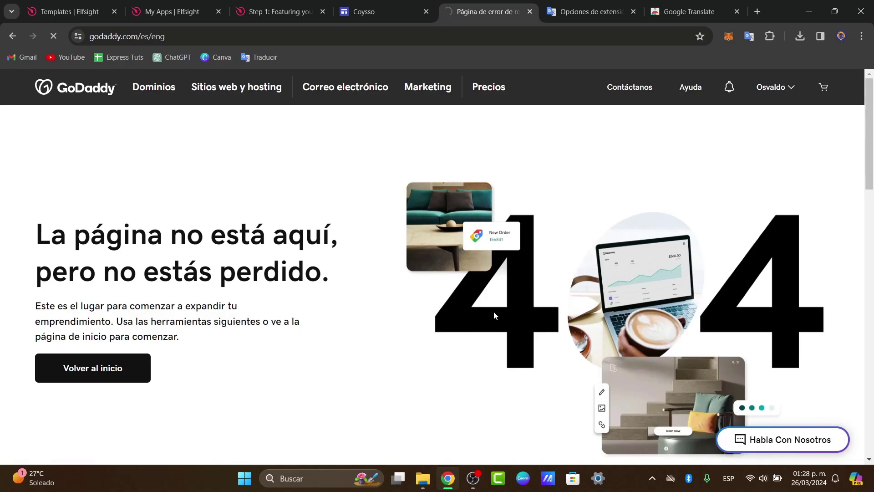
Add techexpress.express from the search results to the cart
scroll(537, 273, "down", 3)
scroll(538, 273, "down", 1)
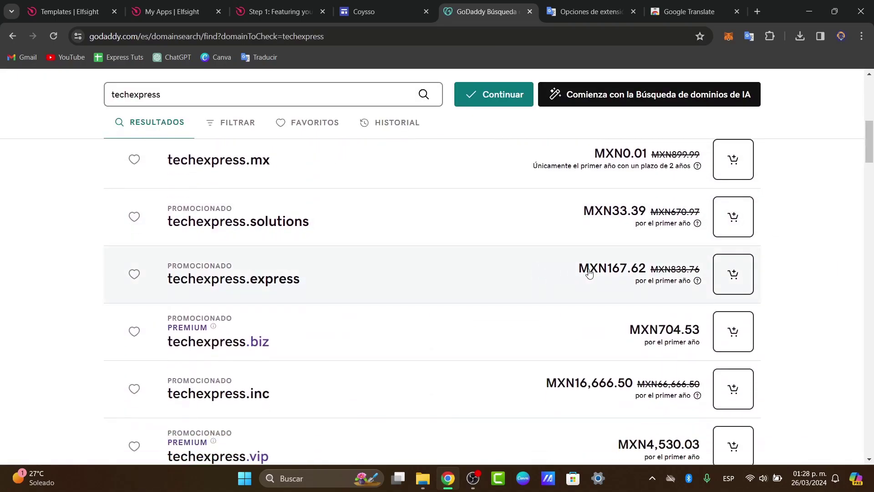
left_click(736, 272)
Open the techexpress.ltd domain dashboard via My Products, then return to the Coysso site editor
scroll(734, 272, "up", 5)
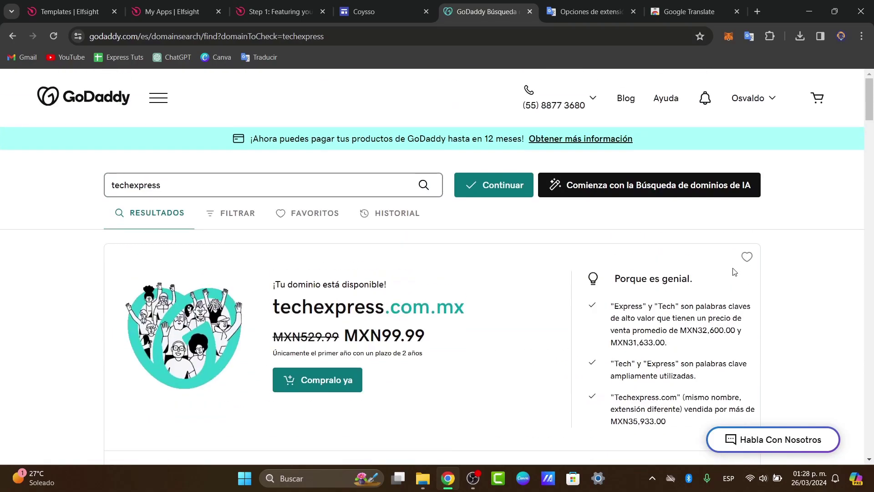
left_click(746, 97)
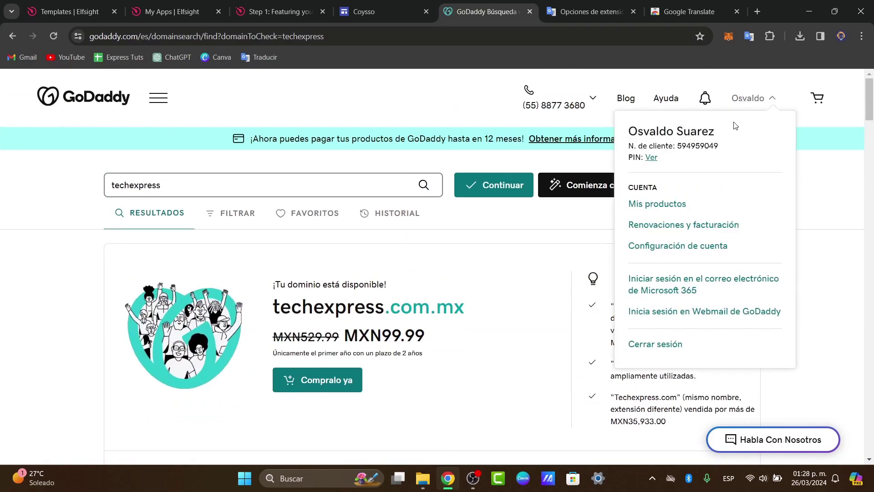
left_click(657, 204)
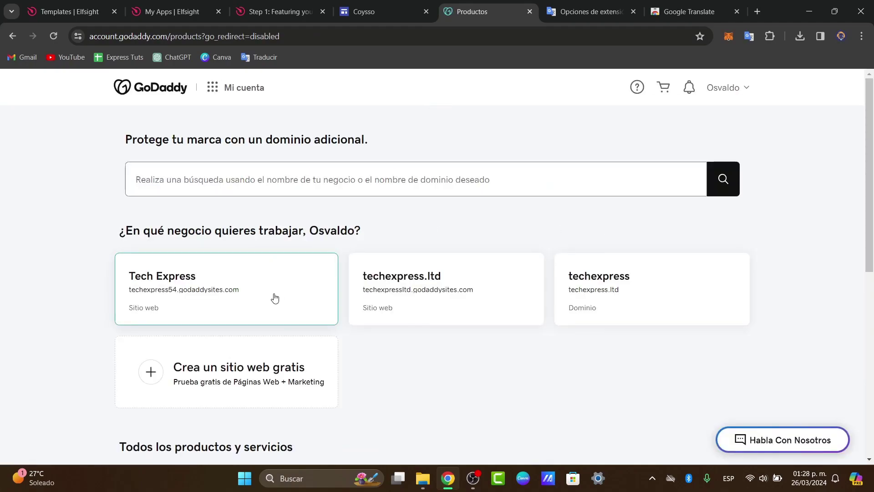
left_click(631, 297)
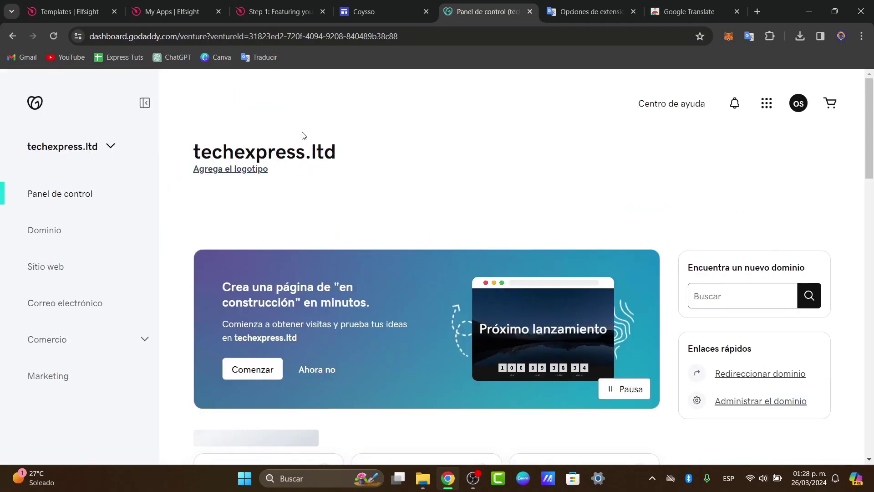
left_click(364, 12)
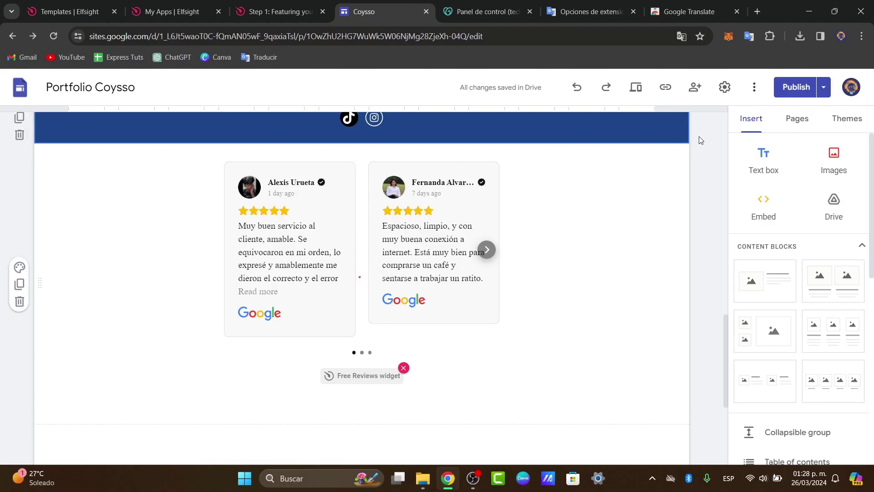
Start Custom domains setup in Coysso's site settings, then switch to techexpress.ltd's GoDaddy DNS records
left_click(723, 86)
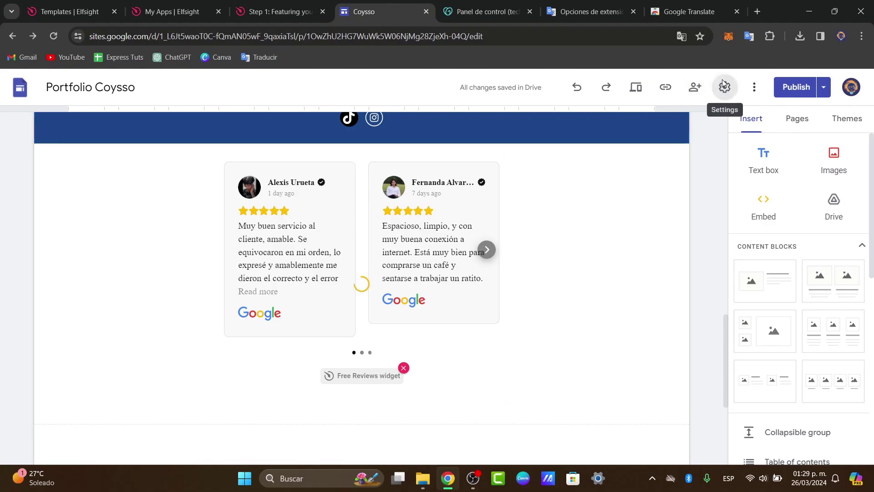
left_click(301, 285)
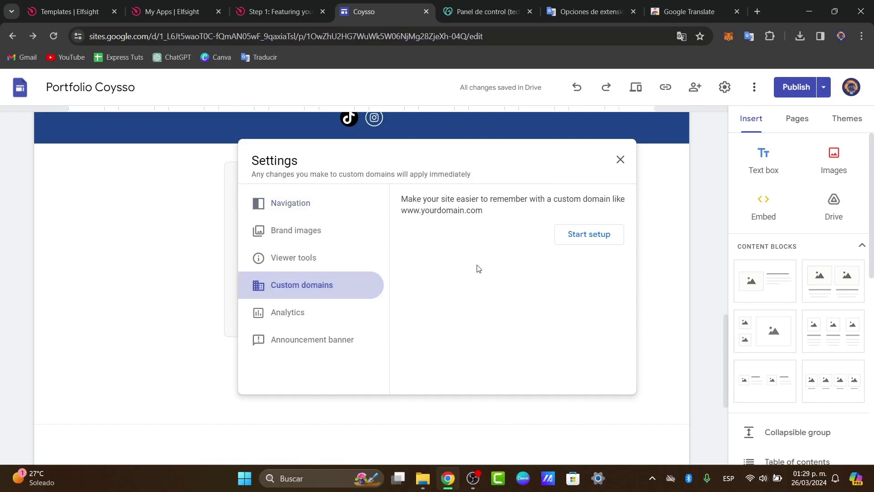
left_click(589, 235)
left_click(458, 244)
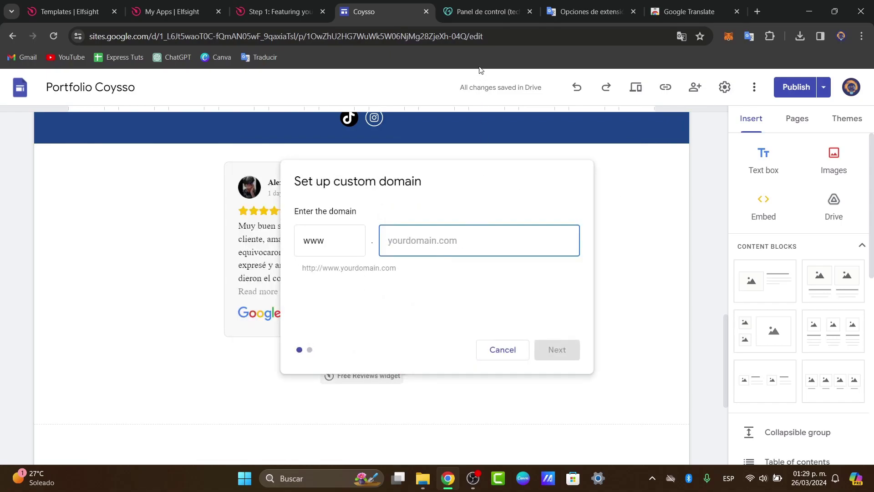
left_click(485, 11)
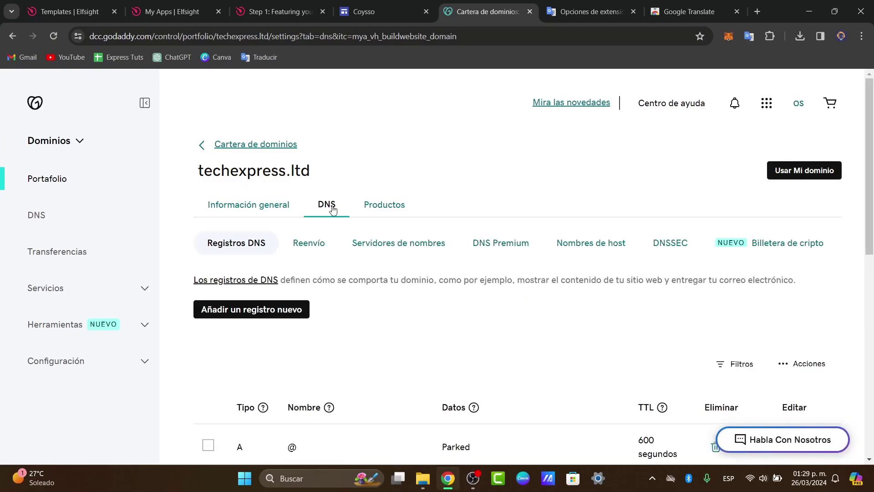
Scan techexpress.ltd's DNS records, selecting CNAME to translate, then return to Coysso's domain setup dialog
scroll(337, 210, "down", 5)
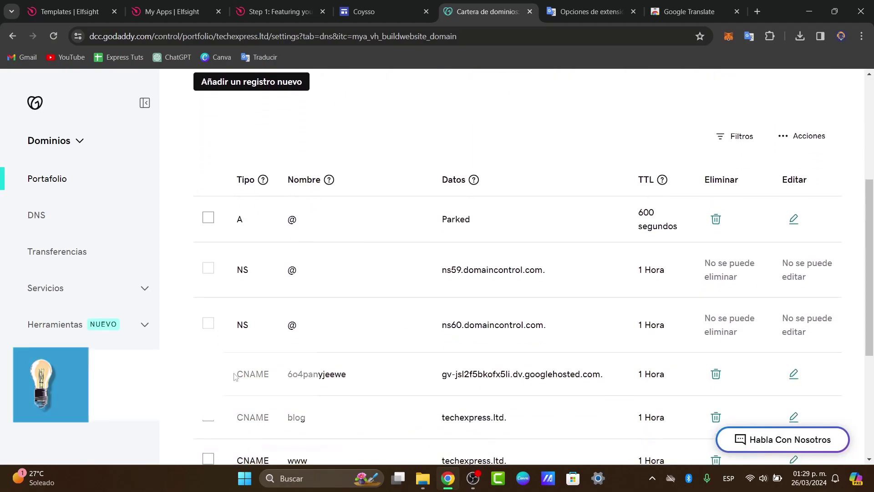
double_click(252, 375)
scroll(290, 286, "down", 3)
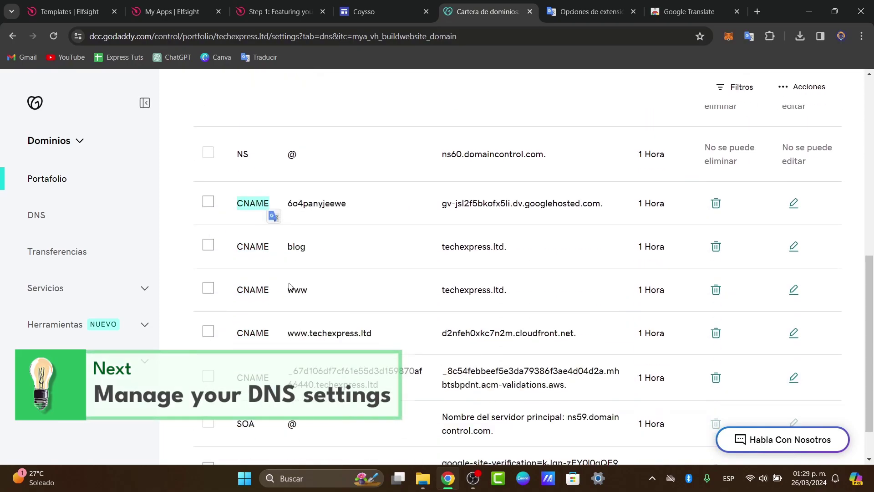
scroll(303, 311, "down", 1)
scroll(303, 311, "up", 5)
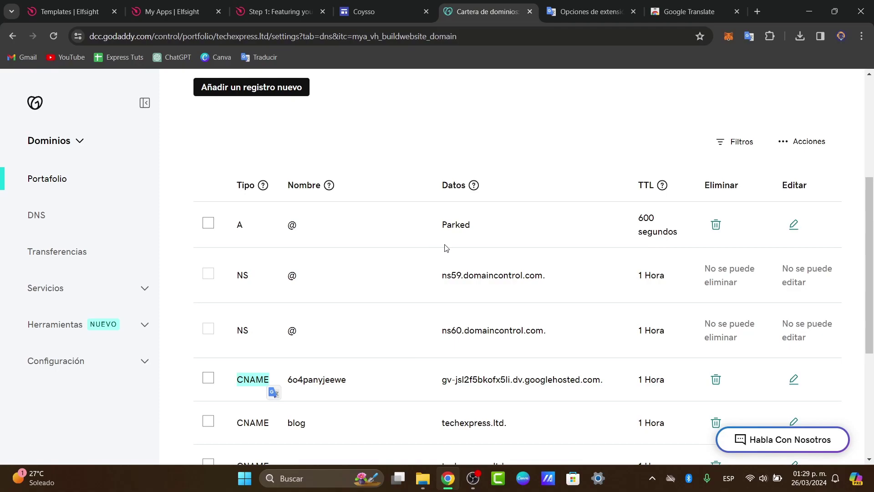
scroll(446, 249, "up", 5)
left_click(384, 7)
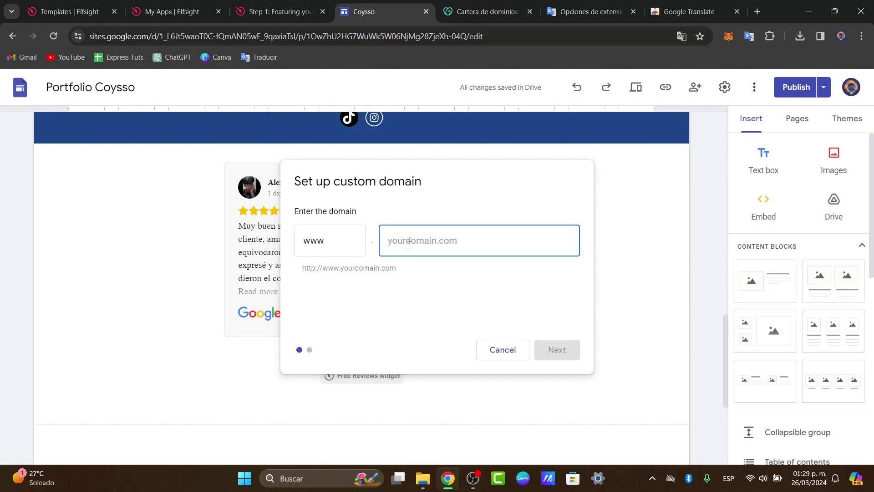
Switch back with Ctrl+Tab to the techexpress.ltd DNS records in GoDaddy
key("ctrl+Tab")
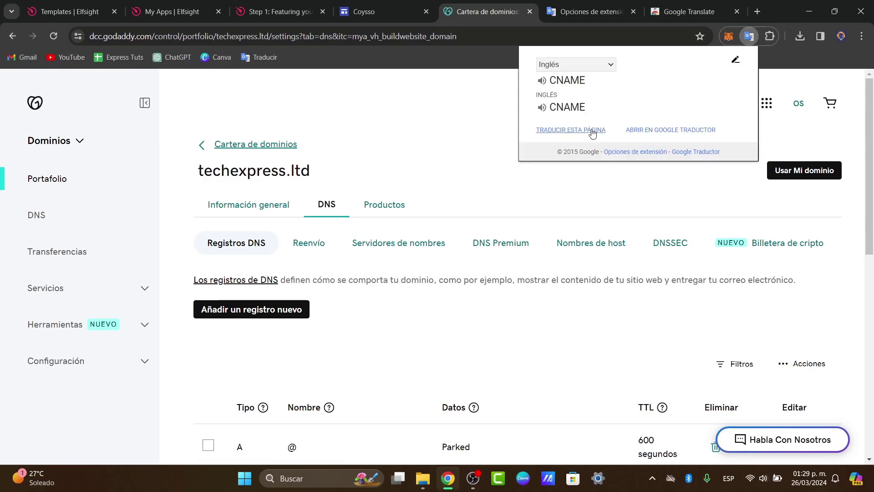
Translate the techexpress.ltd DNS page to English, then return to the Portfolio Coysso site's domain dialog
left_click(592, 130)
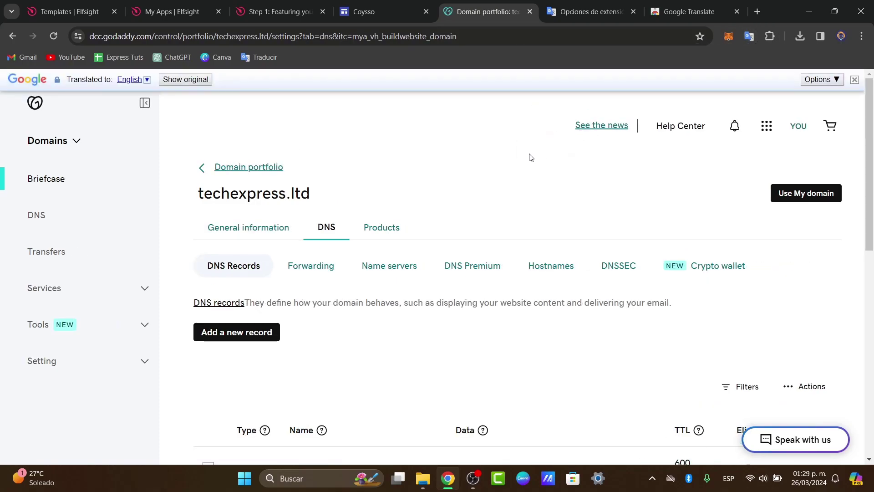
scroll(530, 192, "down", 7)
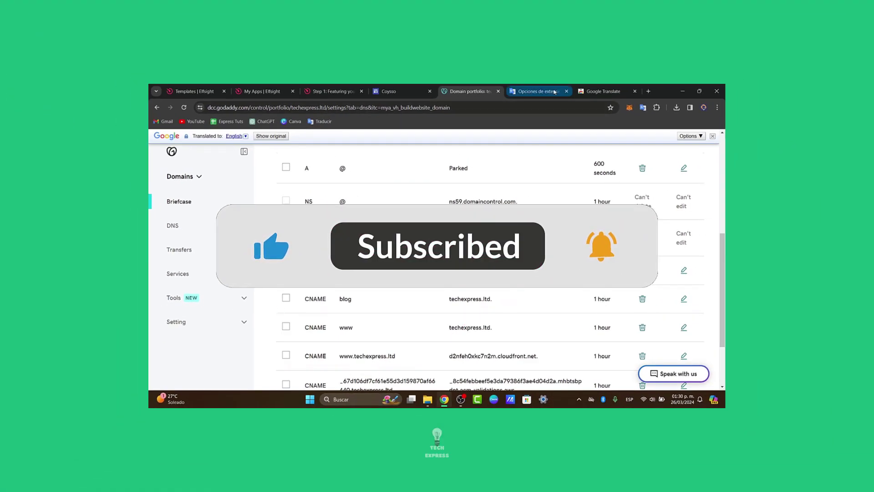
left_click(389, 91)
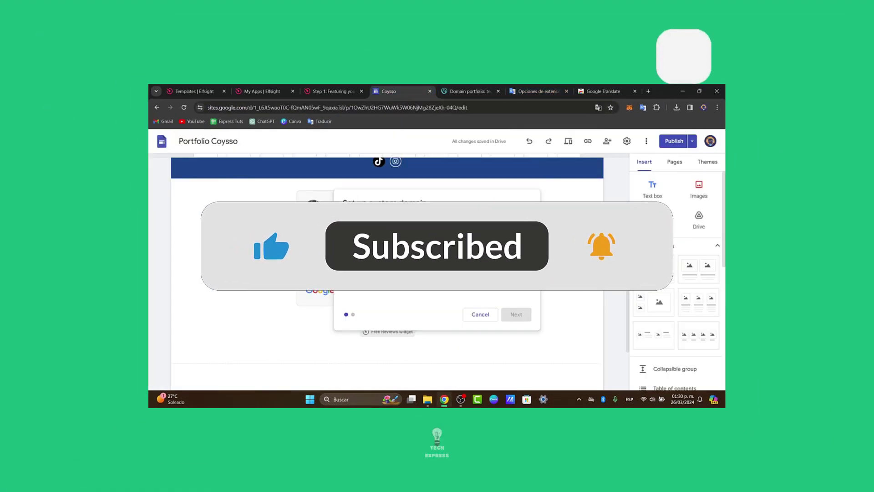